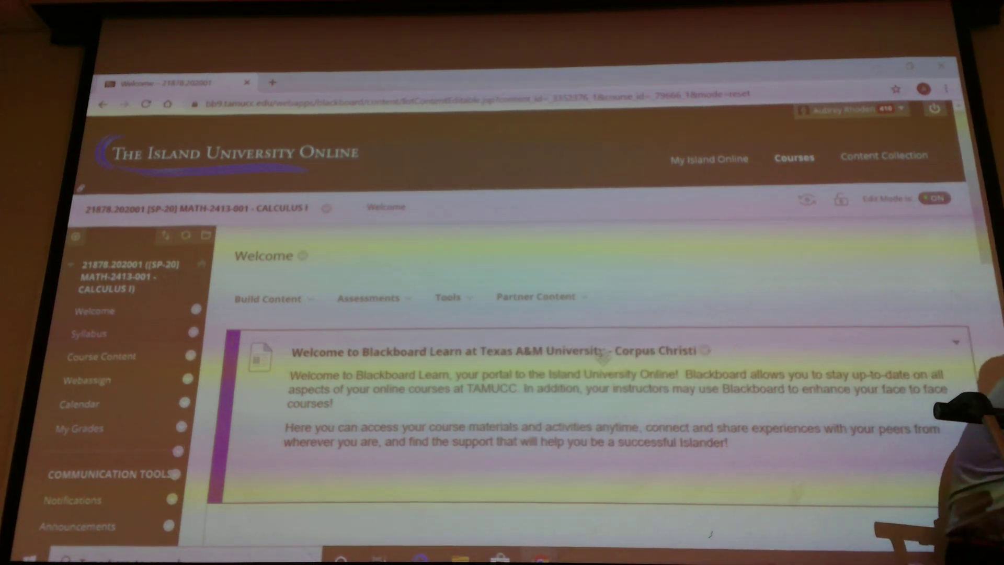
scroll(235, 440, down, 2)
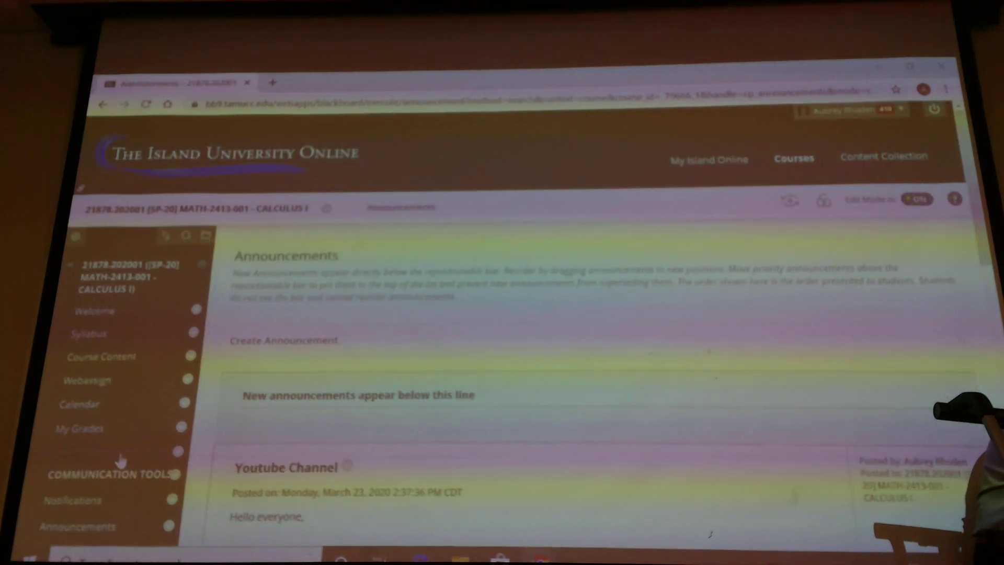
scroll(592, 290, down, 5)
scroll(592, 290, down, 1)
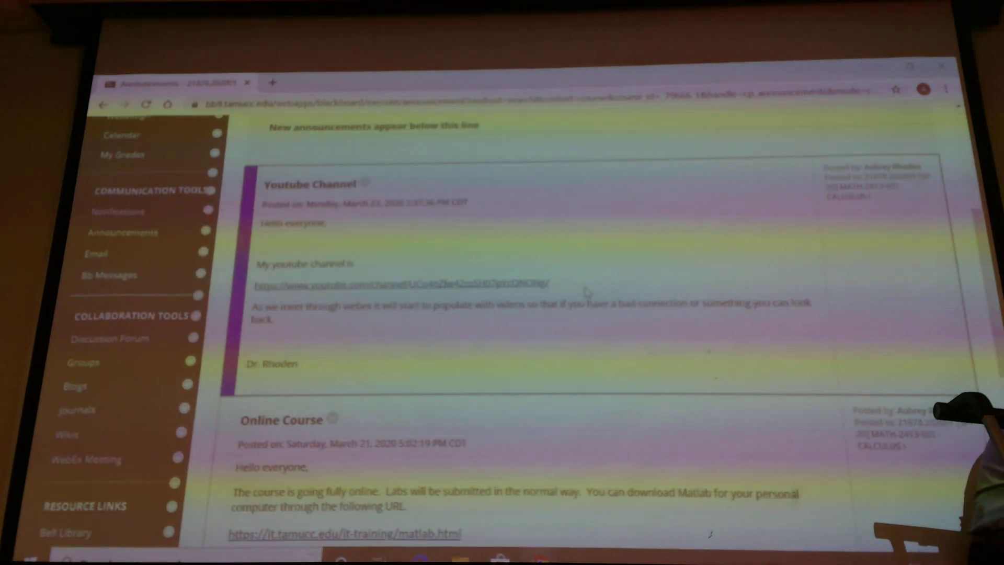
scroll(588, 291, down, 2)
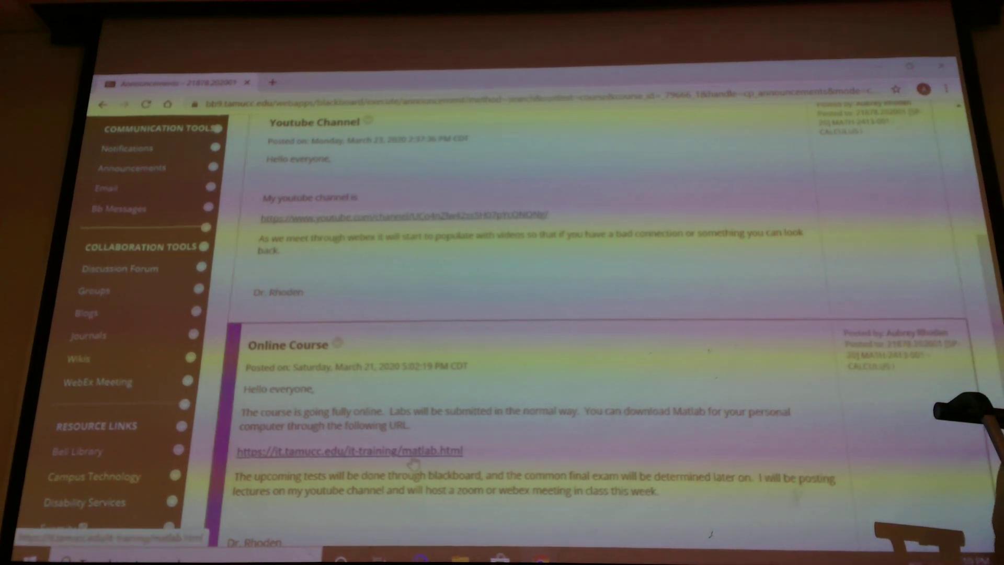
Step: Open the matlab.html link from the Online Course announcement to reach the Texas A&M Matlab page
click(438, 462)
scroll(610, 354, down, 5)
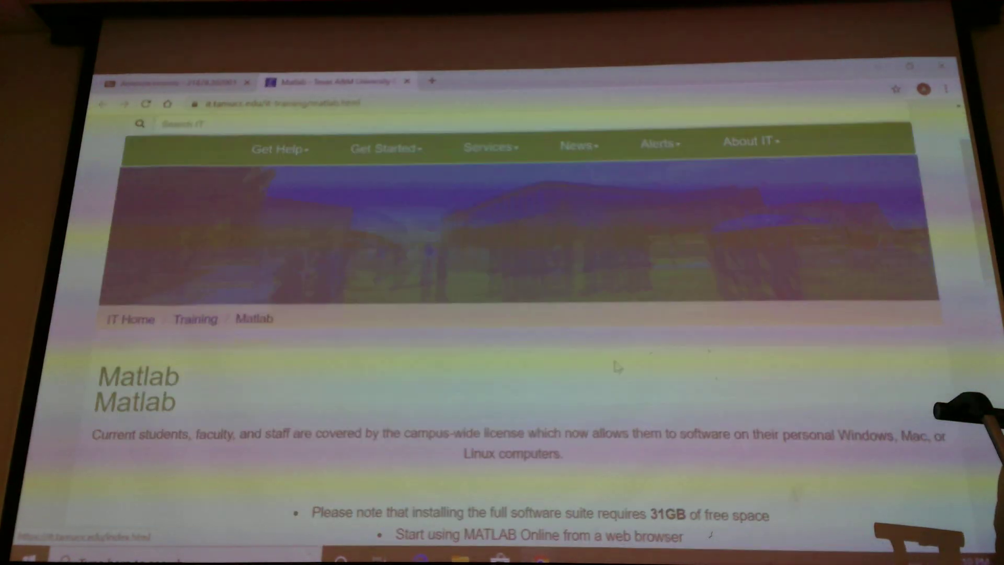
scroll(612, 369, down, 5)
scroll(611, 383, up, 1)
scroll(611, 383, up, 2)
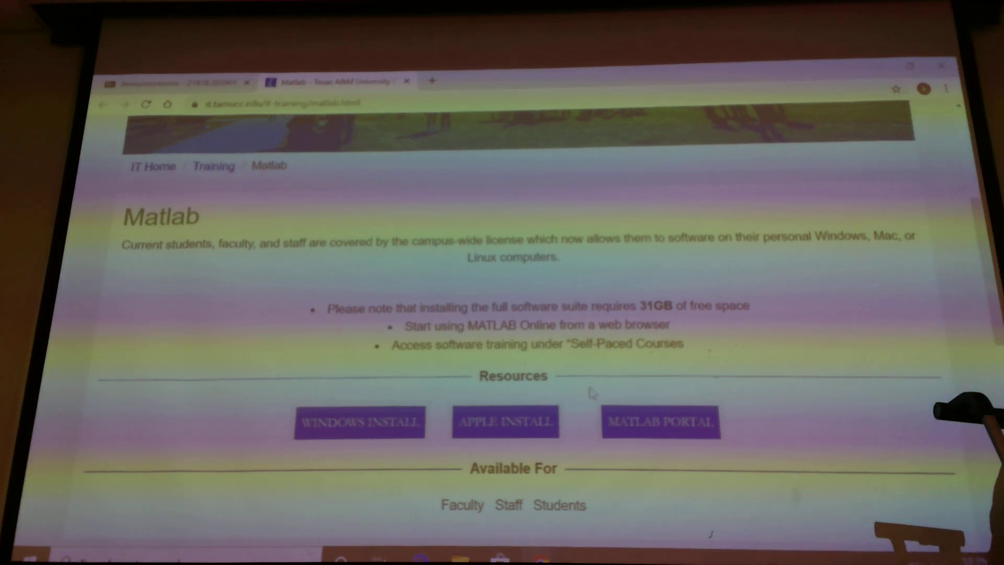
Step: Open the Windows Install guide, matlabwindows.pdf, from the Matlab page
click(373, 423)
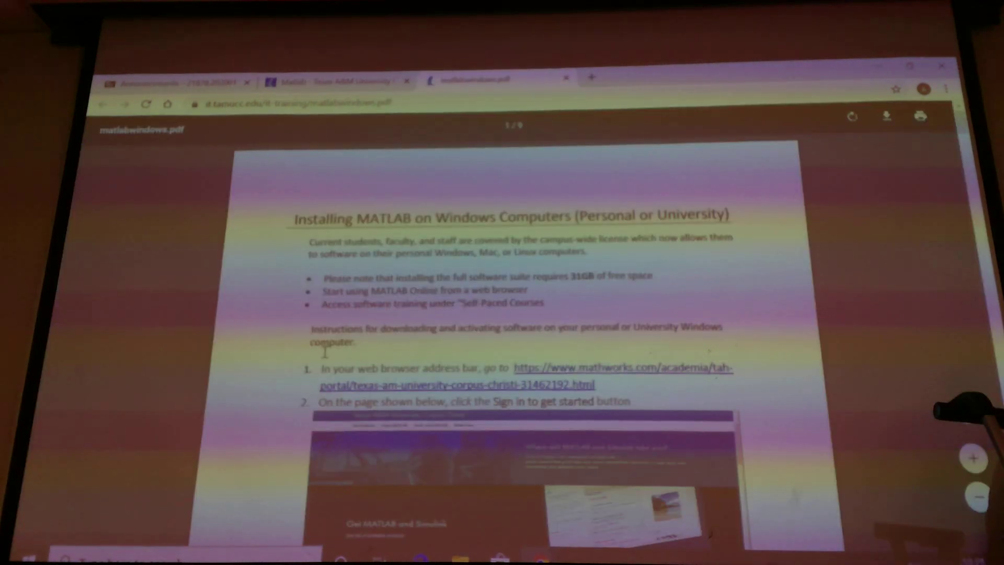
scroll(324, 350, down, 3)
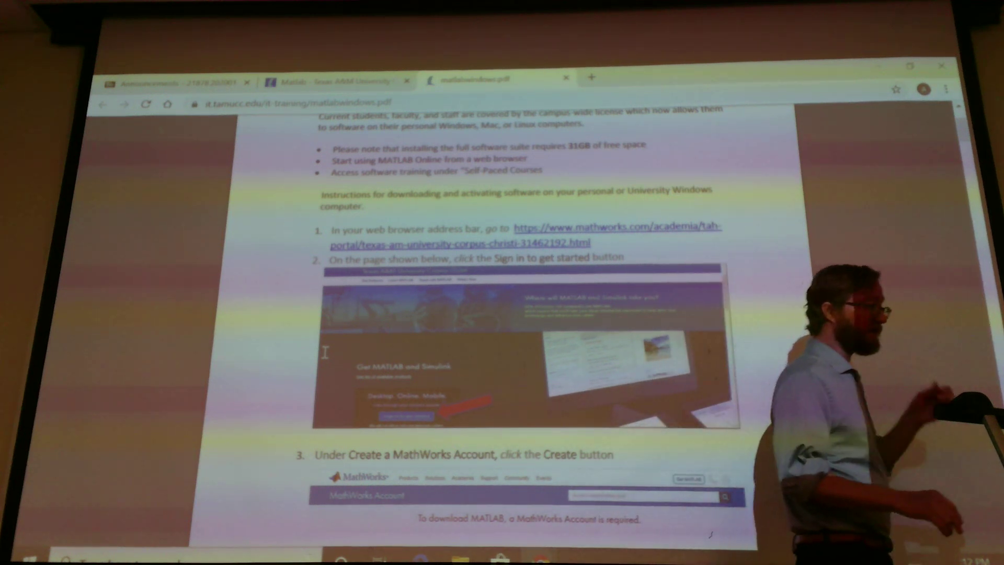
Step: Return to the Blackboard Announcements tab to find the Youtube Channel link
click(168, 79)
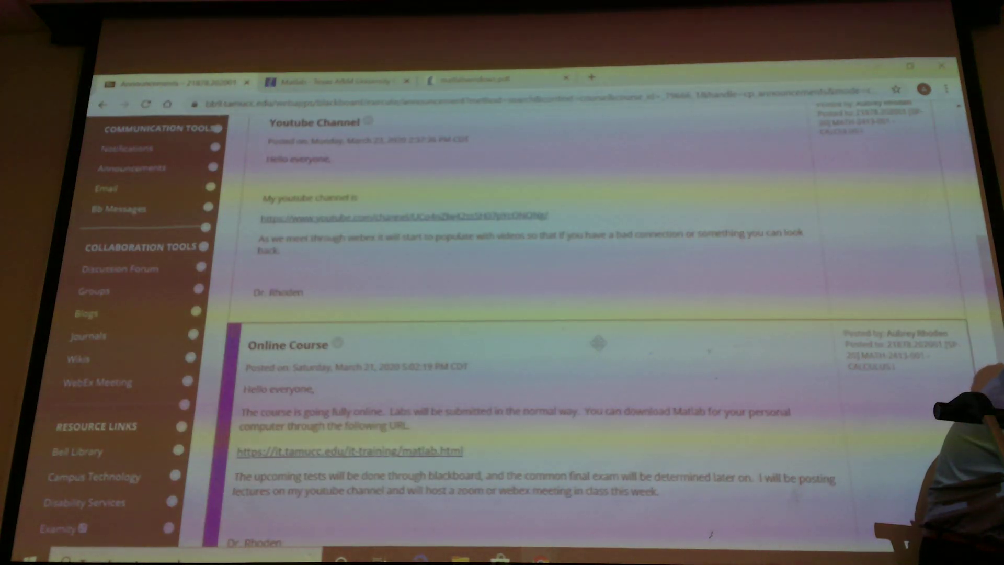
scroll(599, 343, up, 1)
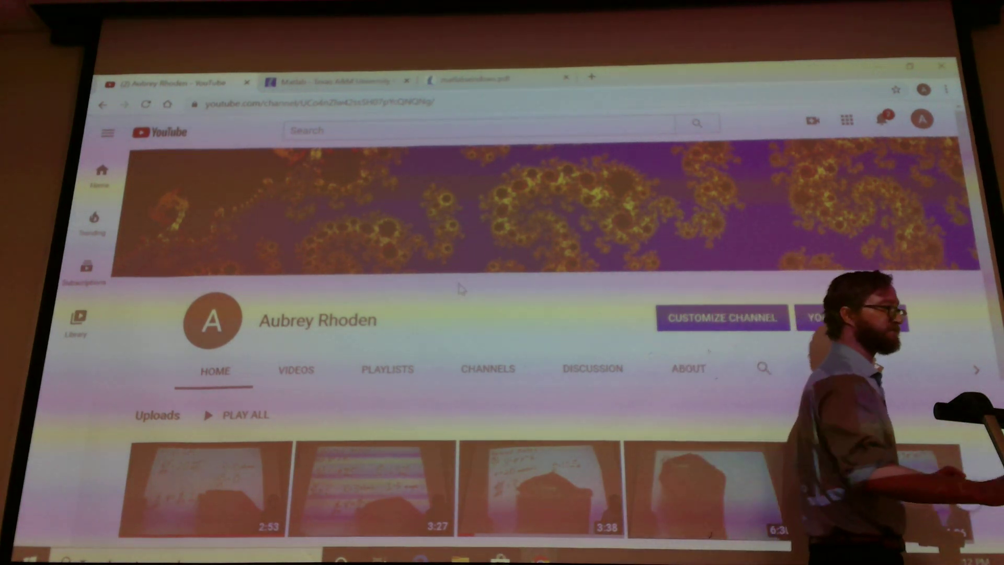
scroll(547, 328, down, 3)
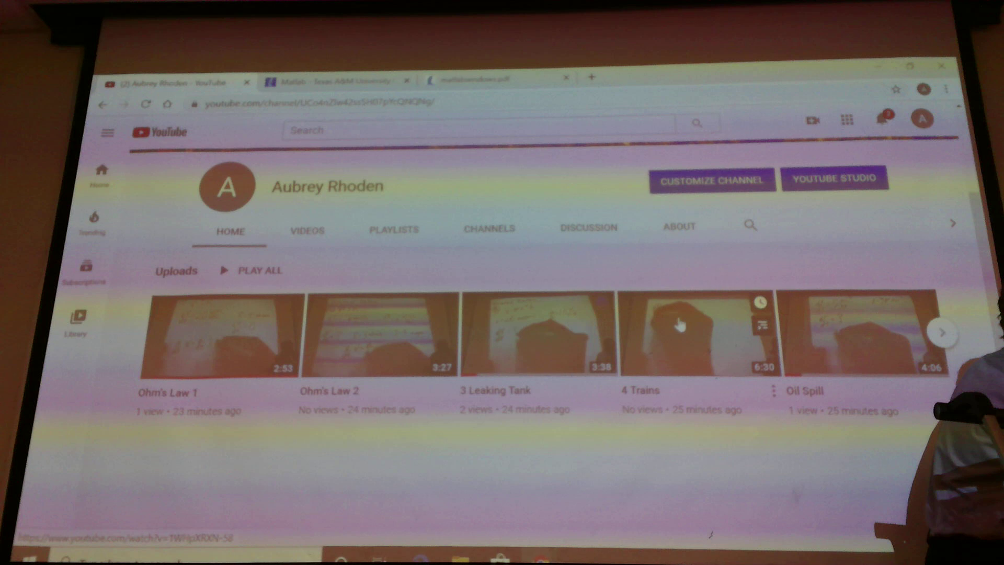
Step: Play and pause the 4 Trains lecture video, then go back to Blackboard
click(690, 330)
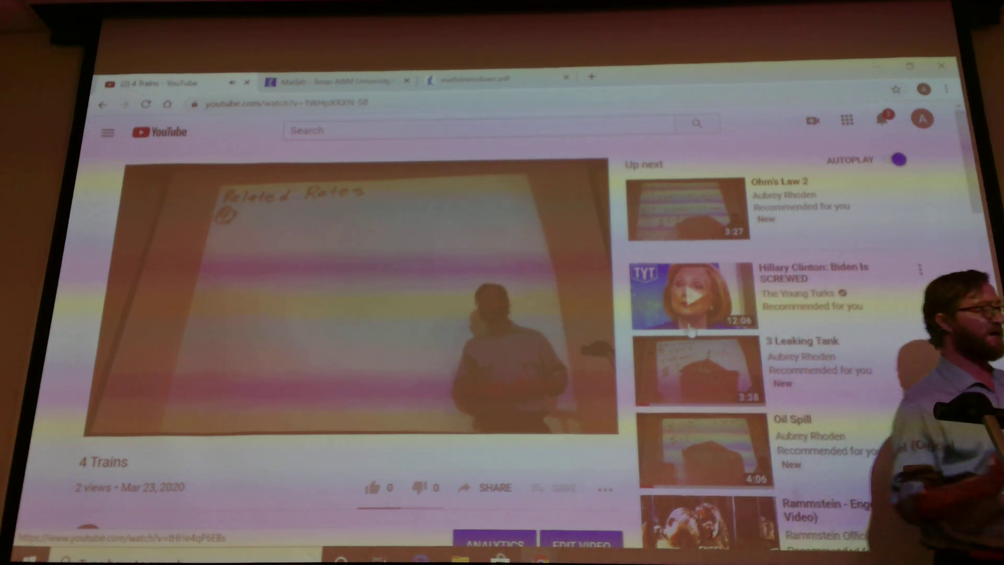
click(527, 322)
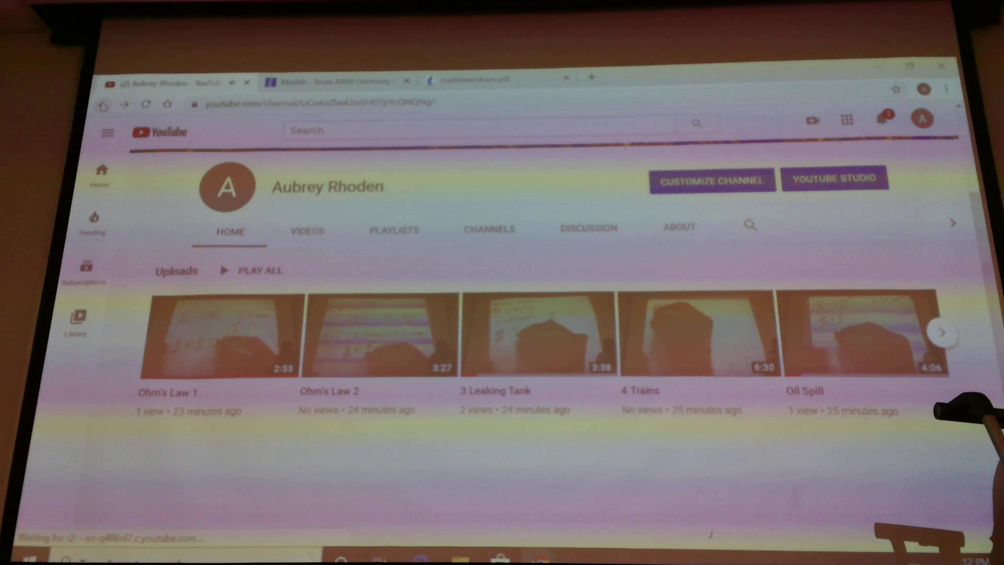
click(103, 105)
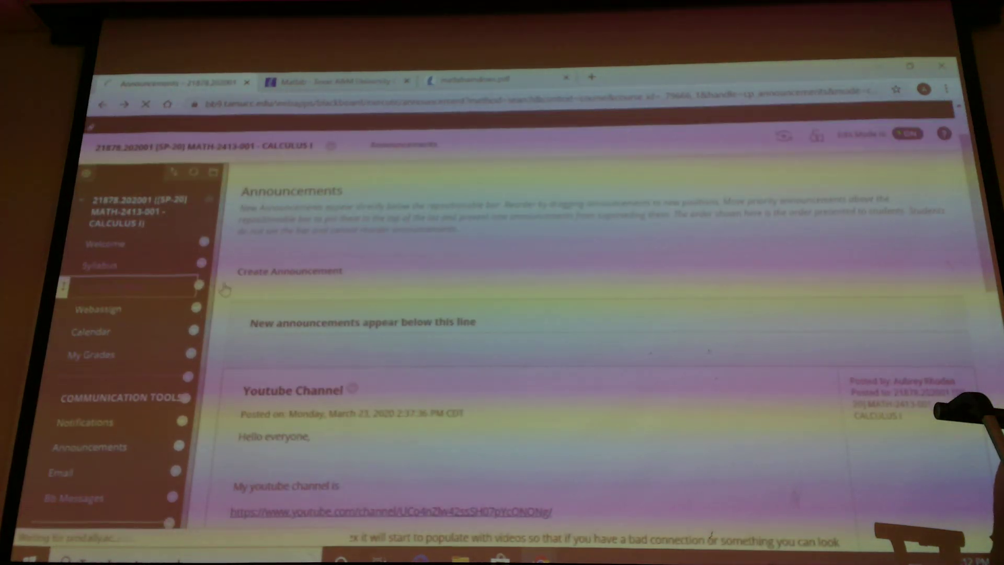
scroll(619, 341, down, 5)
scroll(360, 411, down, 1)
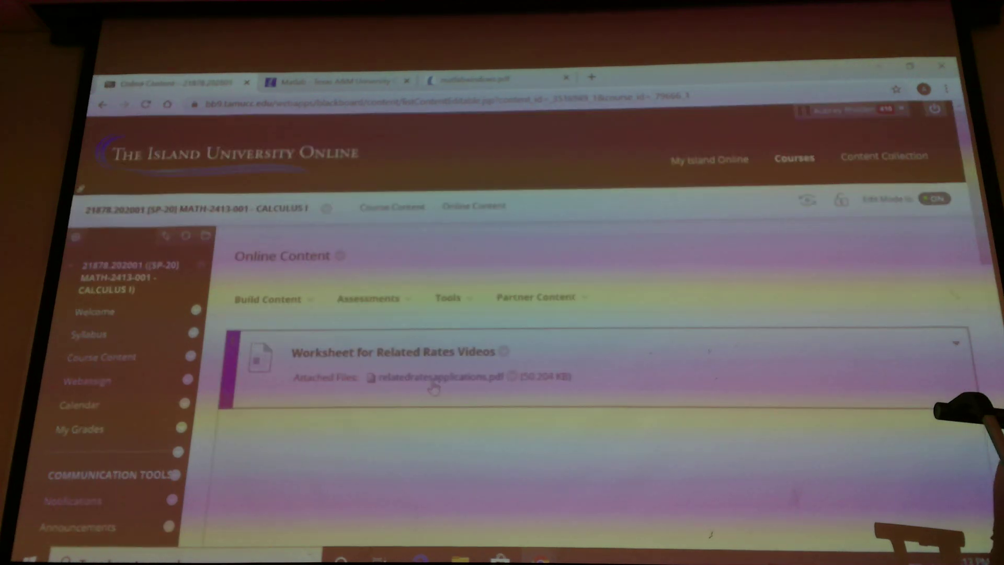
Step: Open the relatedrates_applications.pdf attachment from Worksheet for Related Rates Videos
click(439, 379)
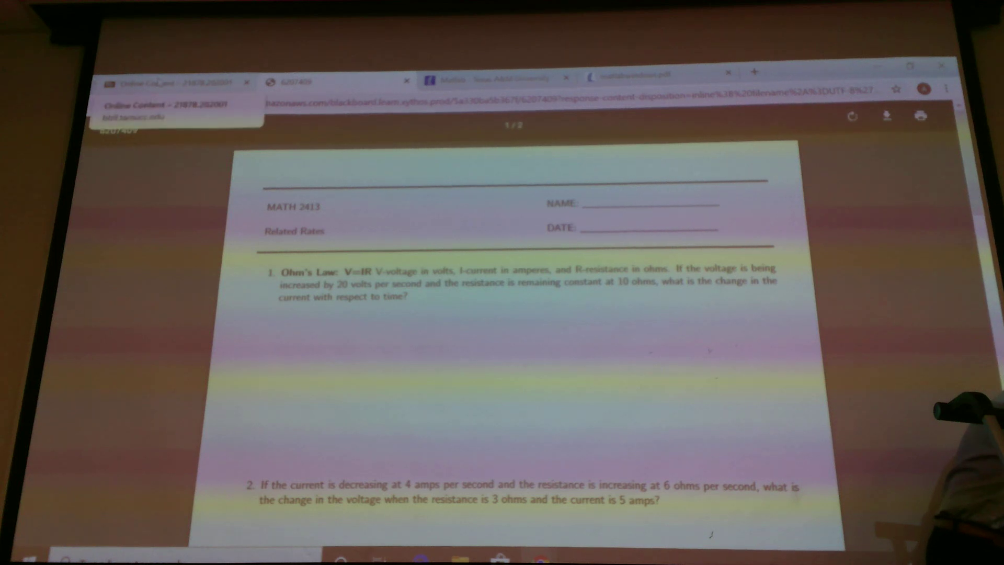
Step: Return to the Blackboard tab showing the Worksheet for Related Rates Videos item
click(157, 82)
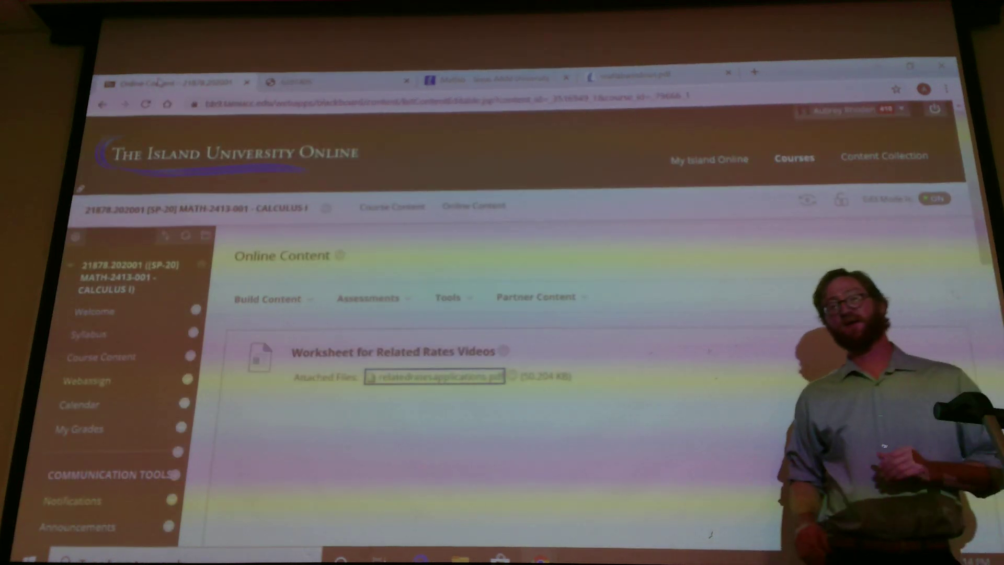